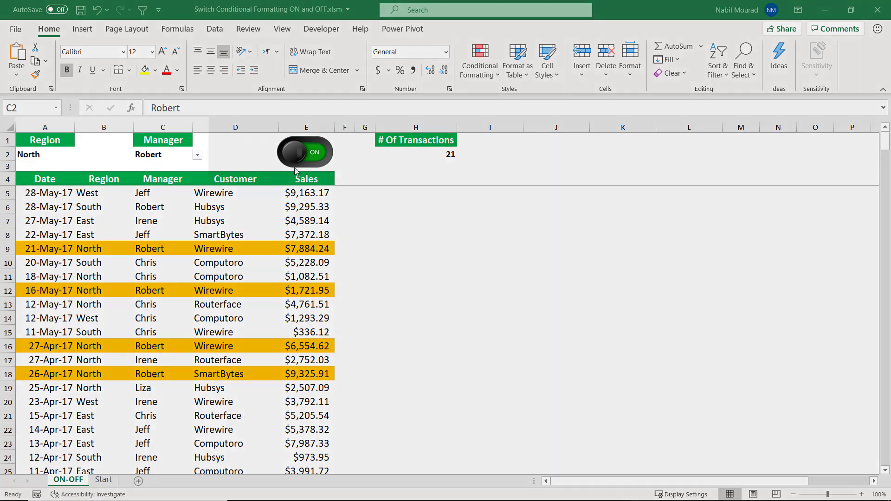
Inspect the Region and Manager drop-downs in A2 and C2, and H2's counting formula
{"action": "left_click", "coordinate": [71, 156]}
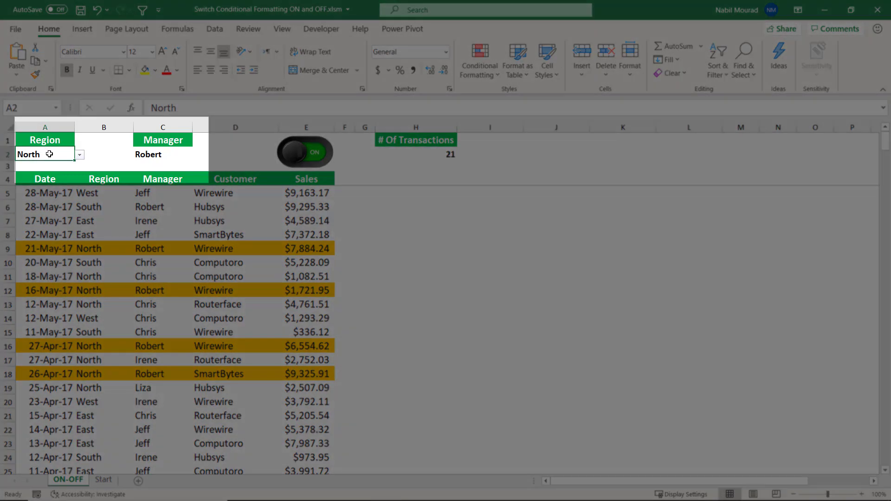
{"action": "left_click", "coordinate": [80, 155]}
{"action": "left_click", "coordinate": [79, 155]}
{"action": "left_click", "coordinate": [165, 156]}
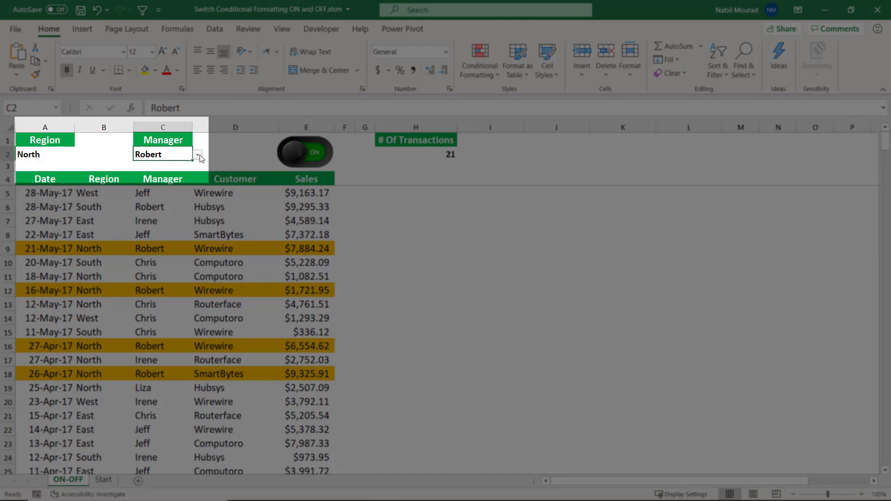
{"action": "left_click", "coordinate": [199, 156]}
{"action": "left_click", "coordinate": [199, 156]}
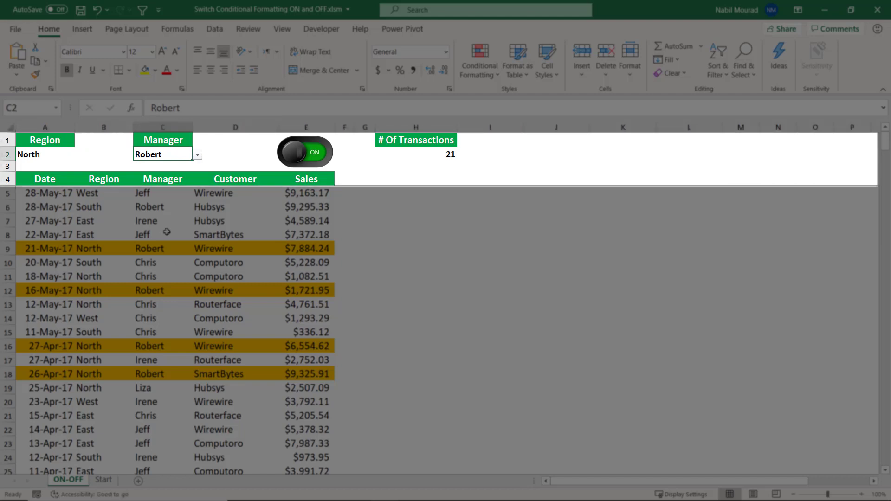
{"action": "scroll", "coordinate": [167, 232], "scroll_direction": "down", "scroll_amount": 10}
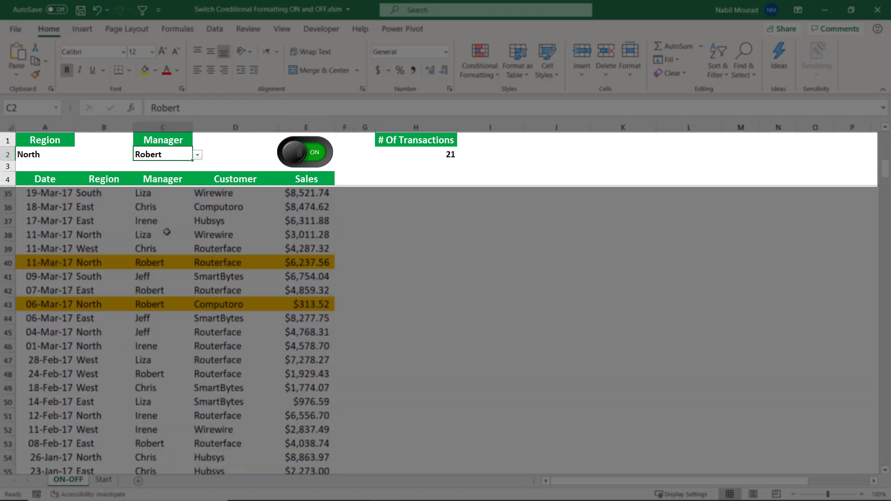
{"action": "scroll", "coordinate": [167, 232], "scroll_direction": "up", "scroll_amount": 10}
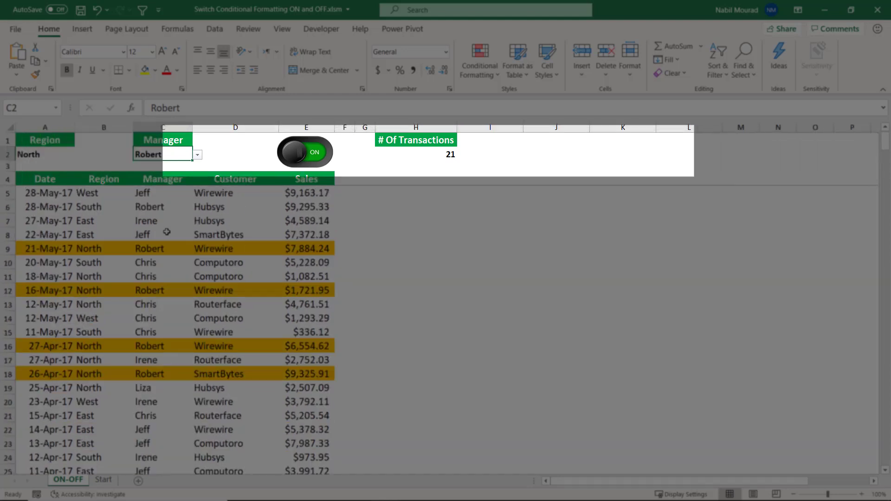
{"action": "left_click", "coordinate": [425, 159]}
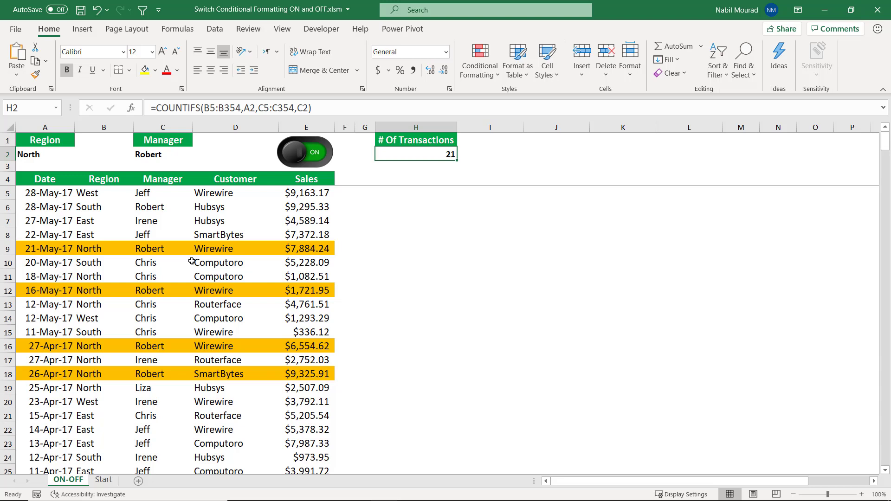
Toggle the Switch in E2 OFF and back ON, then select E2 on the Start sheet
{"action": "left_click", "coordinate": [331, 150]}
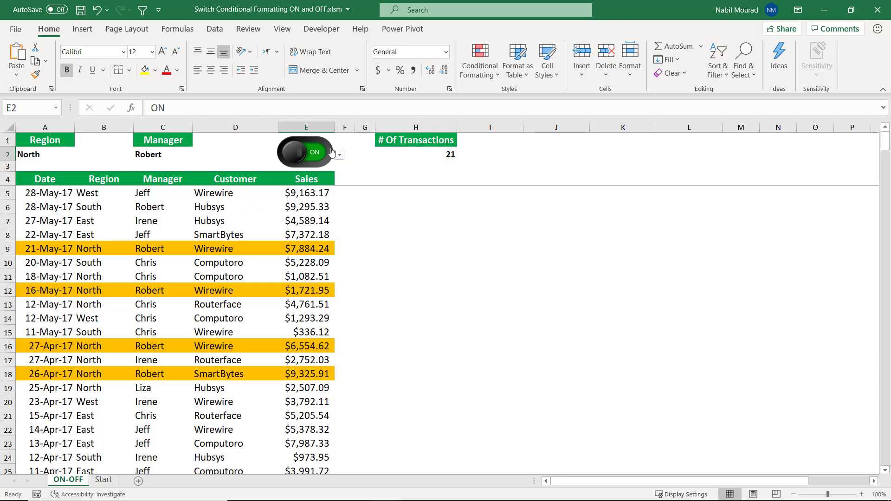
{"action": "left_click", "coordinate": [341, 155]}
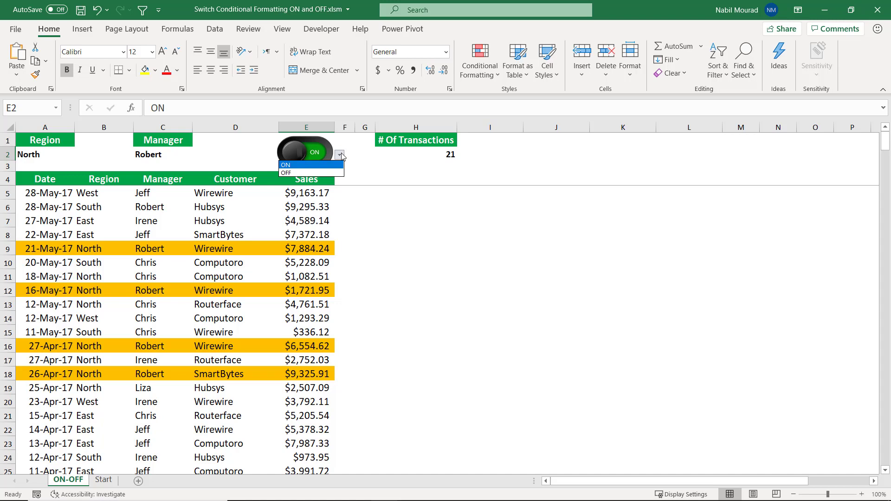
{"action": "left_click", "coordinate": [310, 173]}
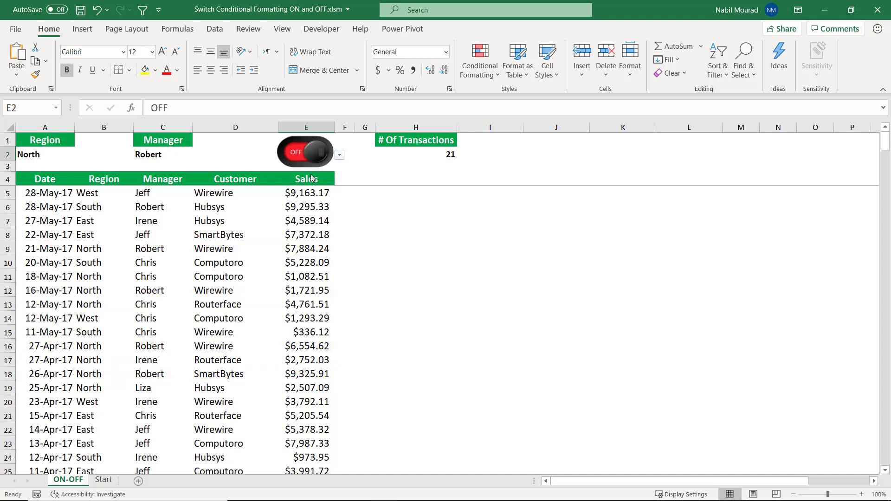
{"action": "left_click", "coordinate": [341, 157]}
{"action": "left_click", "coordinate": [323, 167]}
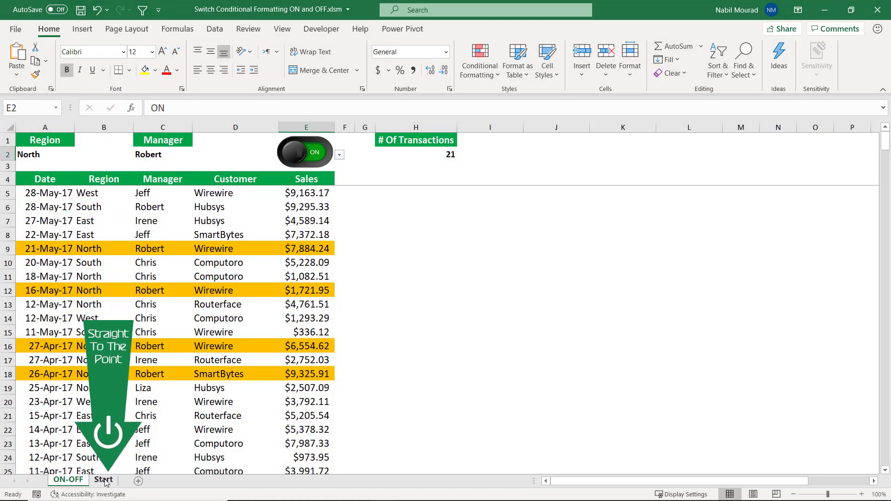
{"action": "left_click", "coordinate": [104, 481]}
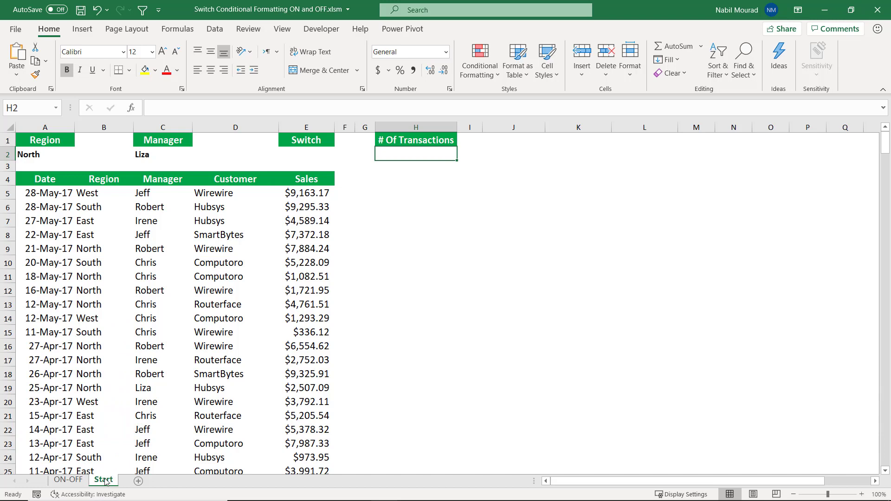
{"action": "left_click", "coordinate": [306, 153]}
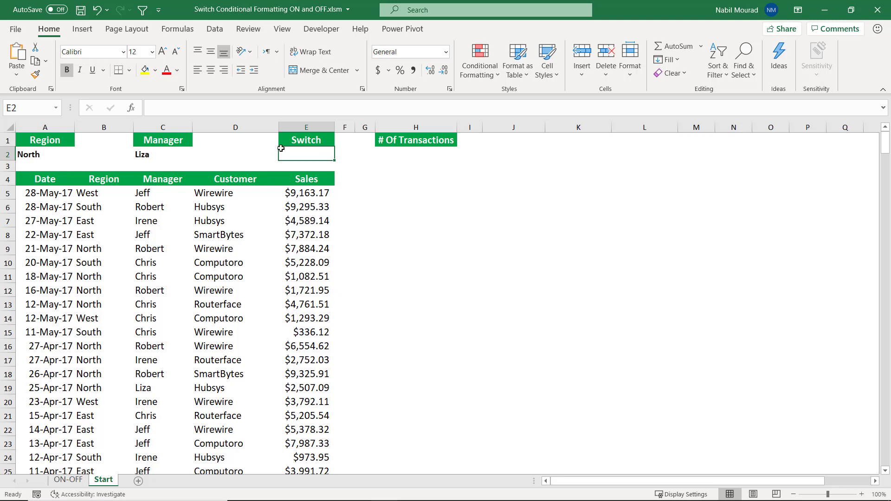
Give cell E2 a data validation list with source ON,OFF
{"action": "left_click", "coordinate": [216, 30]}
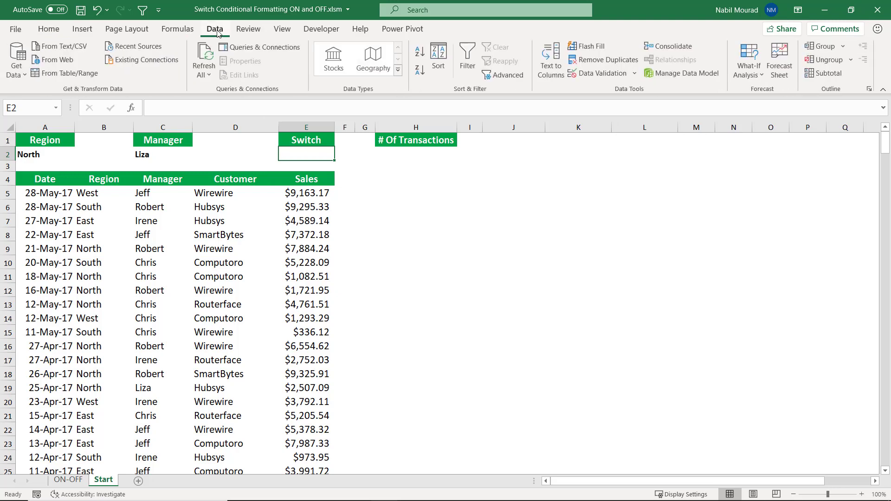
{"action": "left_click", "coordinate": [597, 74]}
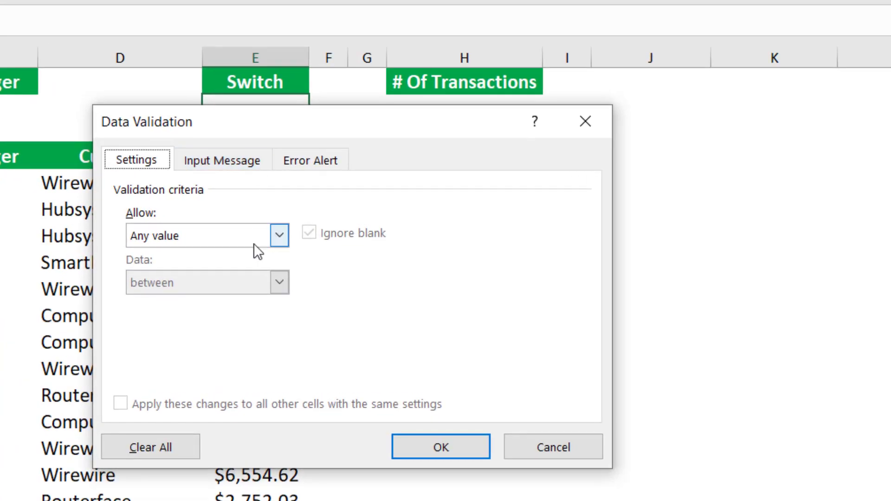
{"action": "left_click", "coordinate": [218, 219]}
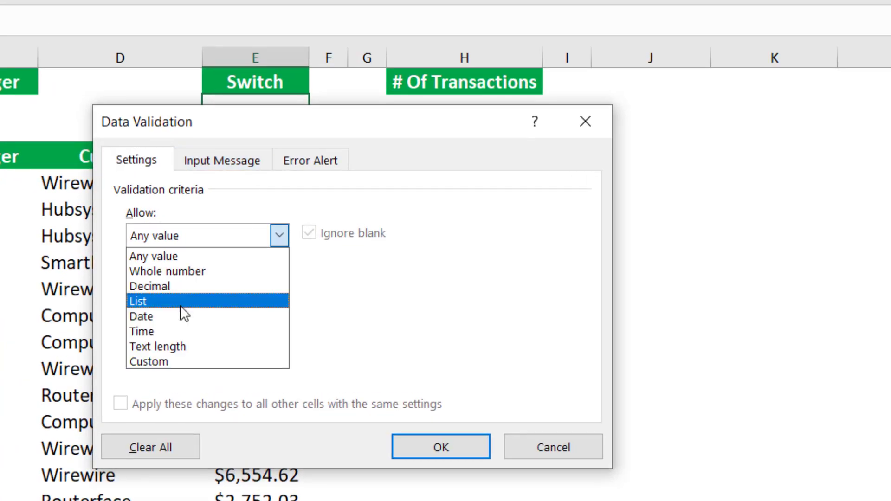
{"action": "left_click", "coordinate": [181, 304]}
{"action": "left_click", "coordinate": [150, 332]}
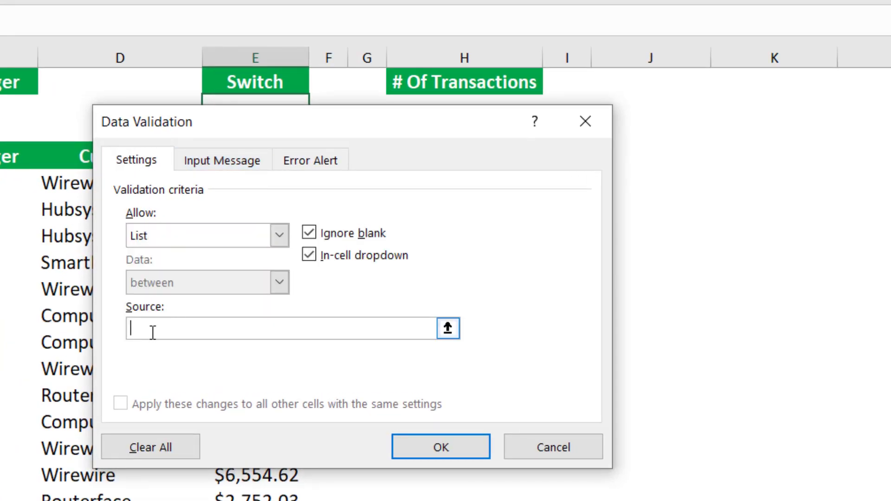
{"action": "type", "text": "ON,OFF"}
{"action": "left_click", "coordinate": [429, 442]}
Set the switch in E2 to ON and select H2
{"action": "left_click", "coordinate": [339, 157]}
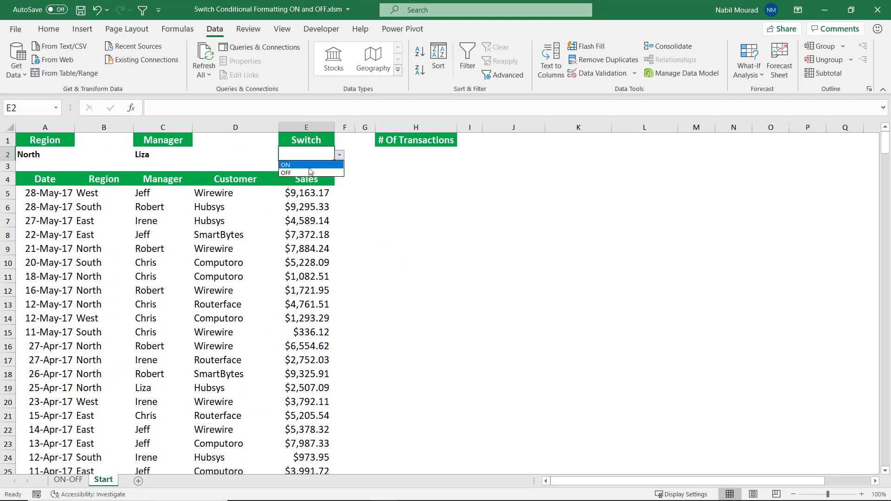
{"action": "left_click", "coordinate": [297, 166]}
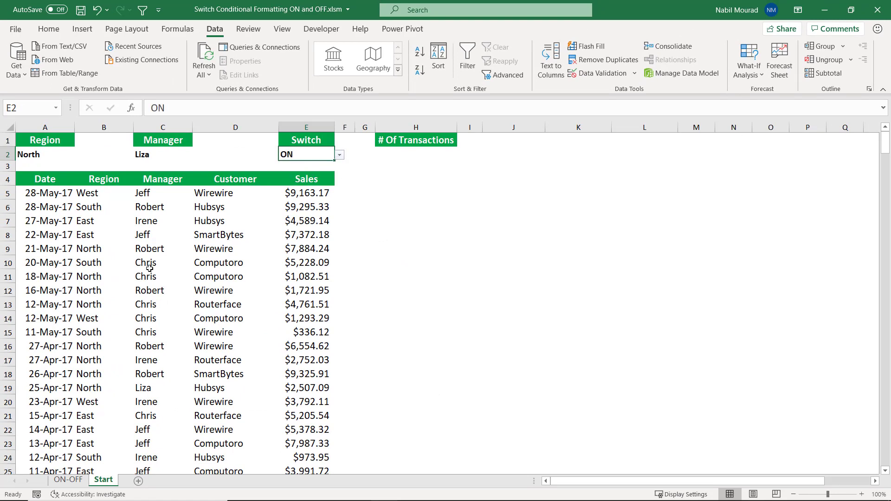
{"action": "left_click", "coordinate": [425, 153]}
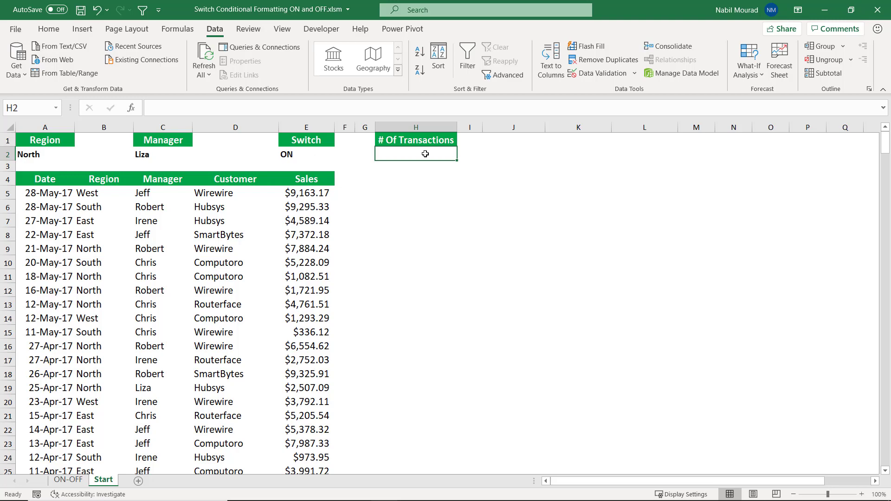
Start H2's COUNTIFS formula with region range B5:B354 and criterion A2
{"action": "type", "text": "=coun"}
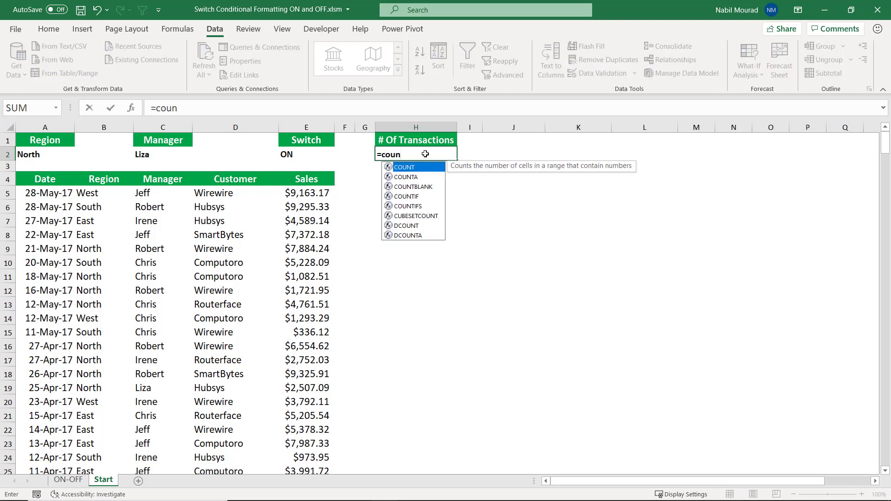
{"action": "type", "text": "tif"}
{"action": "key", "text": "Down"}
{"action": "key", "text": "Tab"}
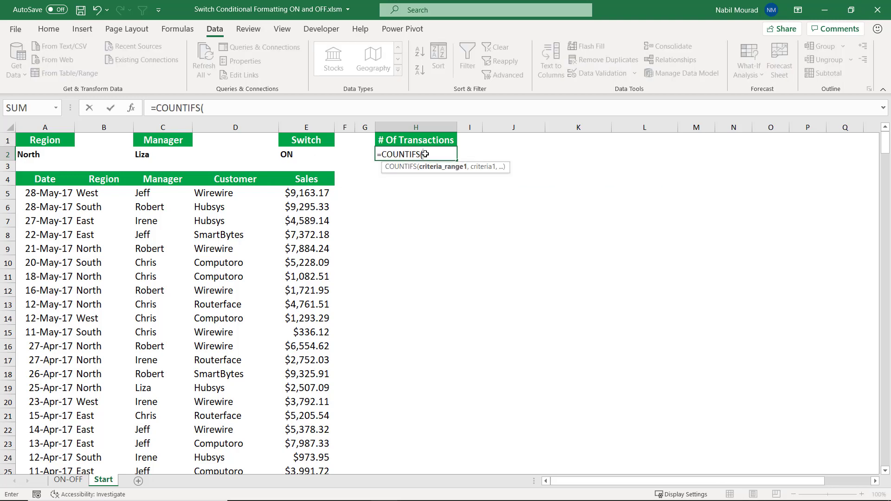
{"action": "left_click", "coordinate": [95, 193]}
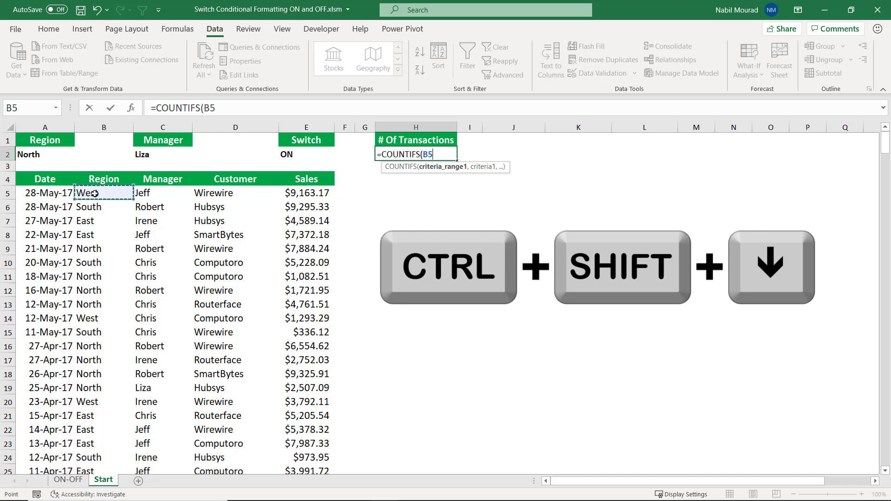
{"action": "key", "text": "ctrl+shift+Down"}
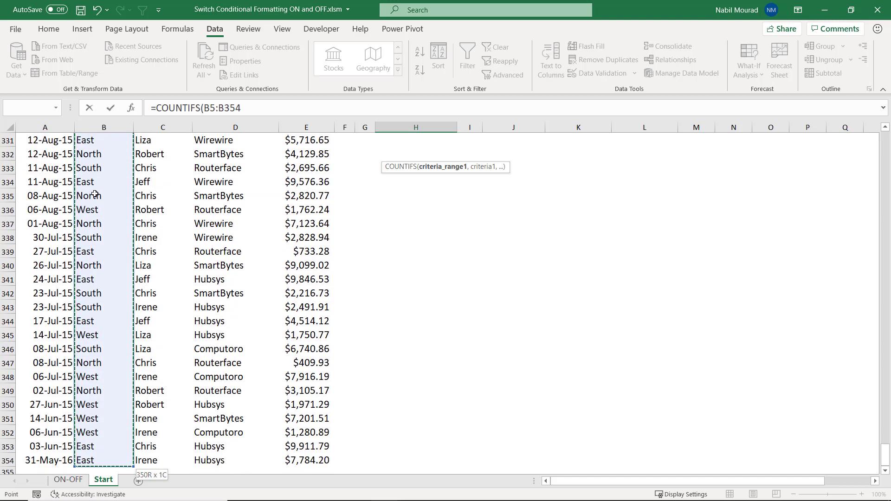
{"action": "key", "text": "ctrl+BackSpace"}
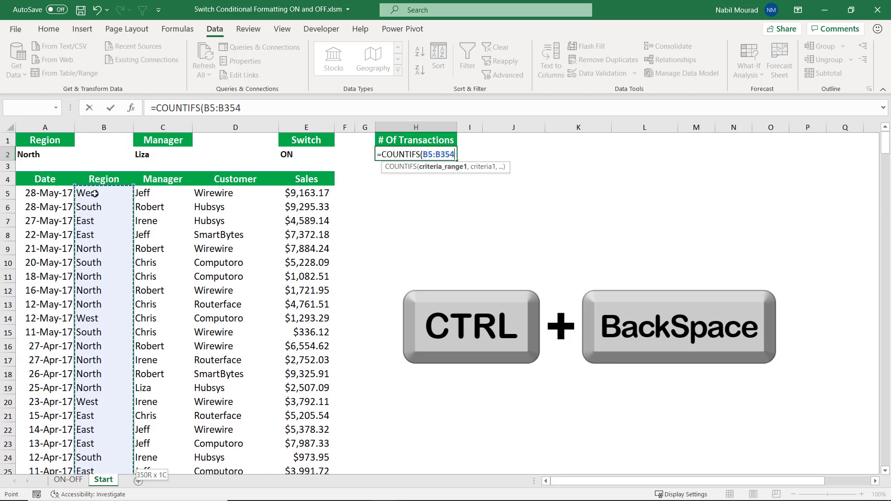
{"action": "type", "text": ","}
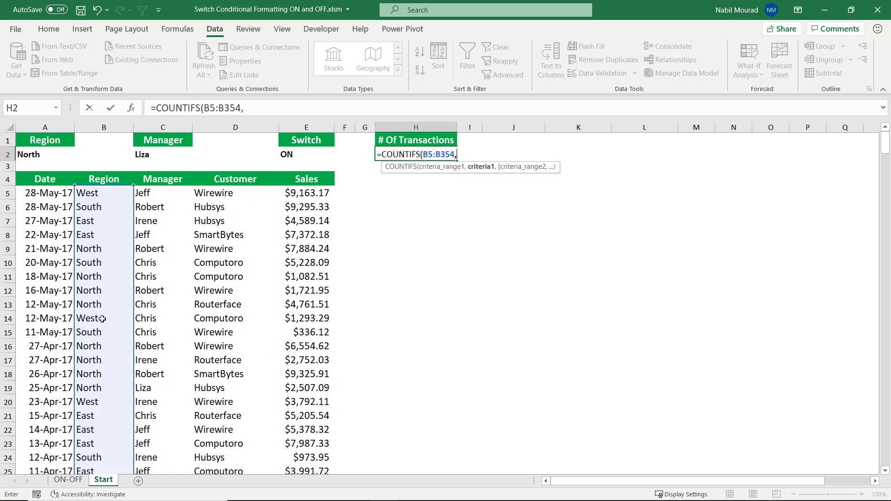
{"action": "left_click", "coordinate": [32, 153]}
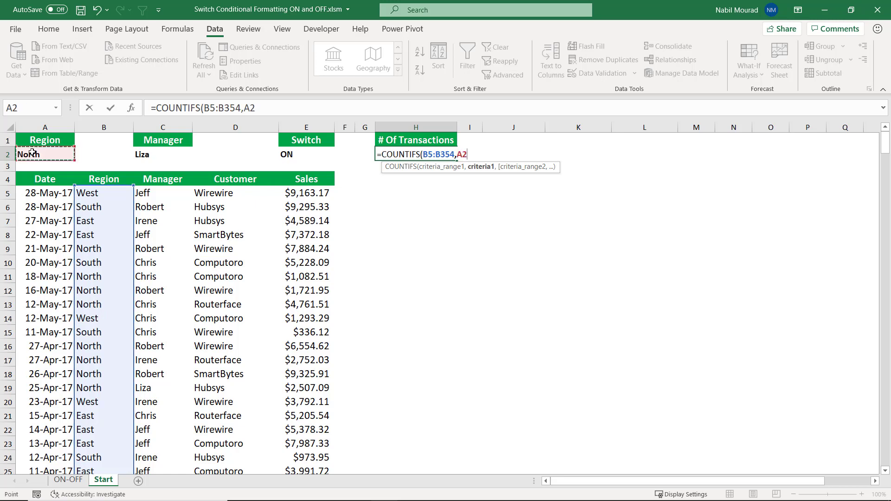
Add manager range C5:C354 with criterion C2 and commit the formula
{"action": "type", "text": ","}
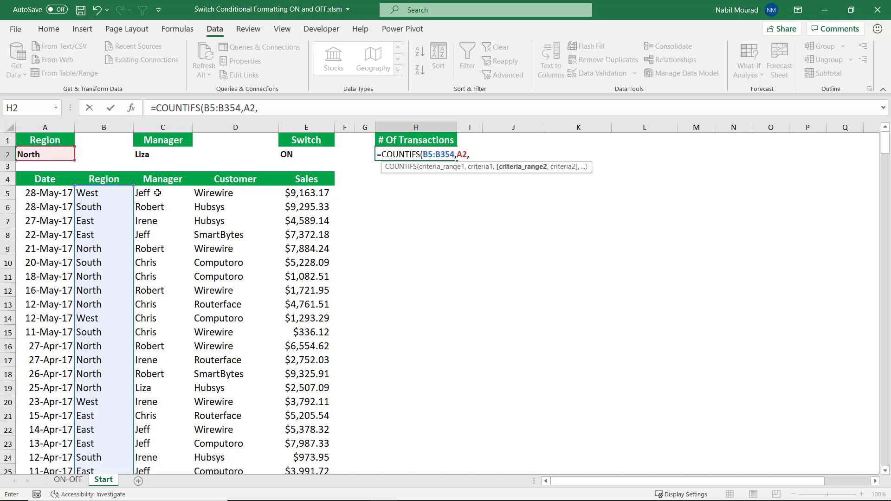
{"action": "left_click", "coordinate": [158, 192]}
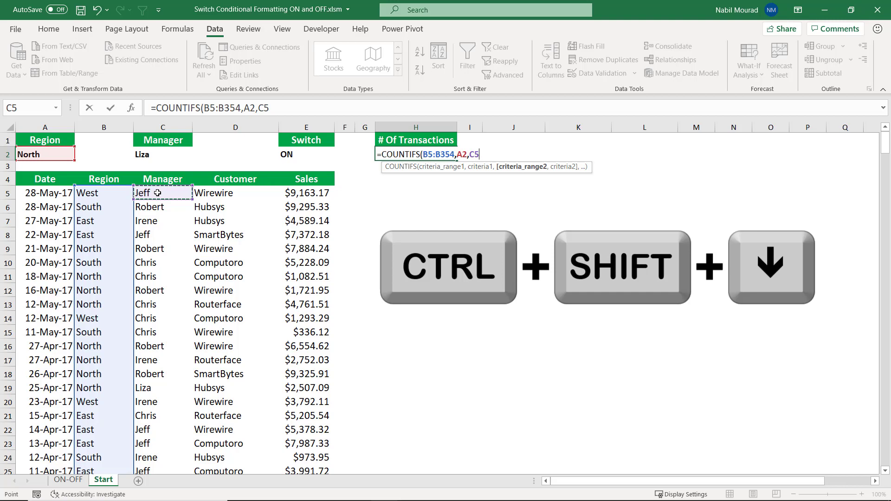
{"action": "key", "text": "ctrl+shift+Down"}
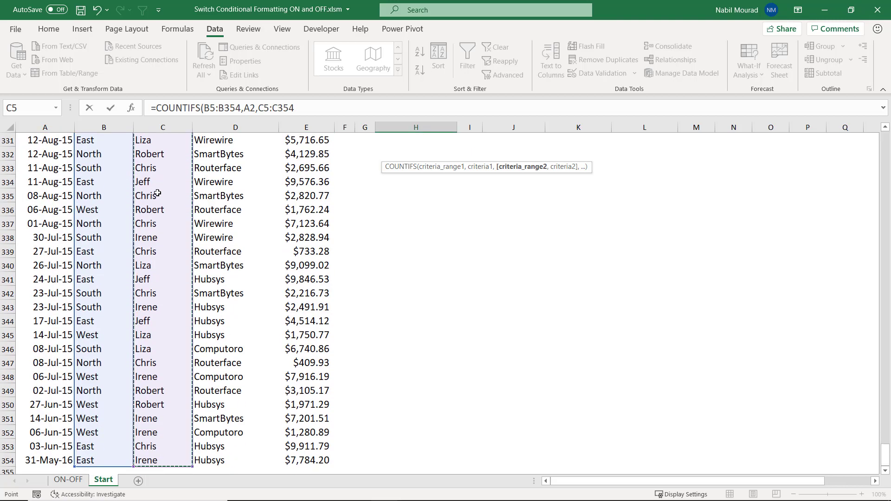
{"action": "key", "text": "ctrl+BackSpace"}
{"action": "type", "text": ","}
{"action": "left_click", "coordinate": [157, 152]}
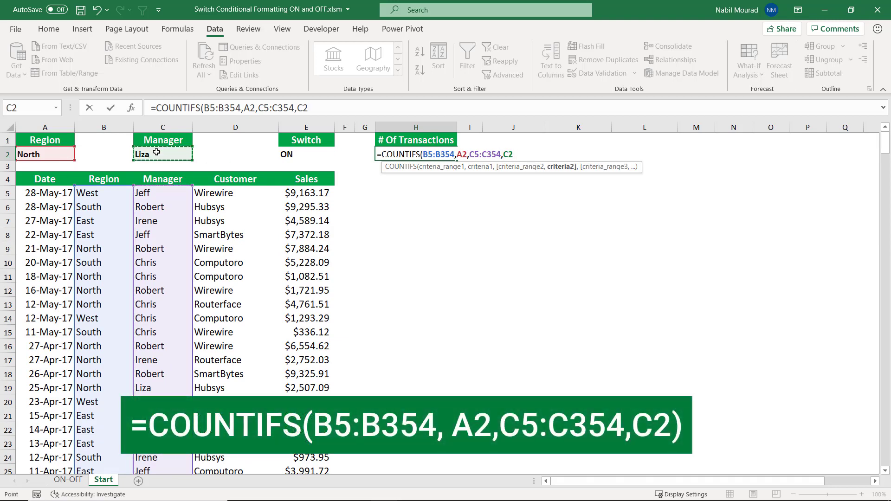
{"action": "type", "text": ")"}
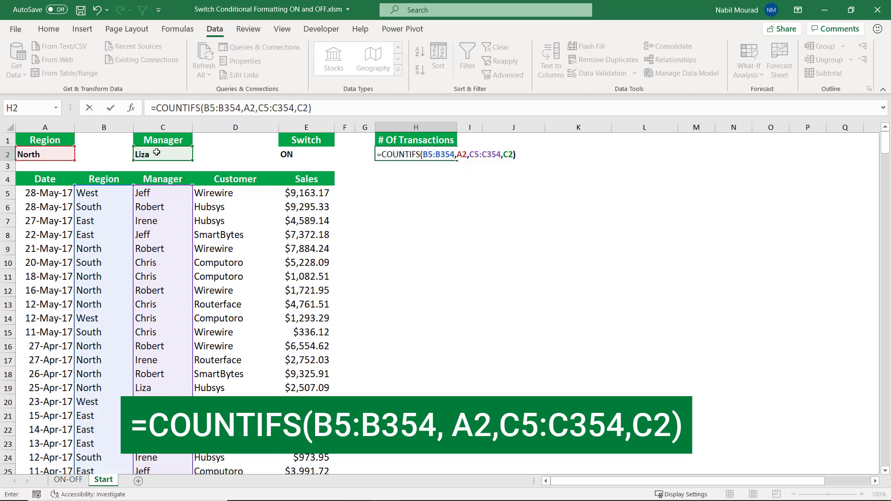
{"action": "key", "text": "Return"}
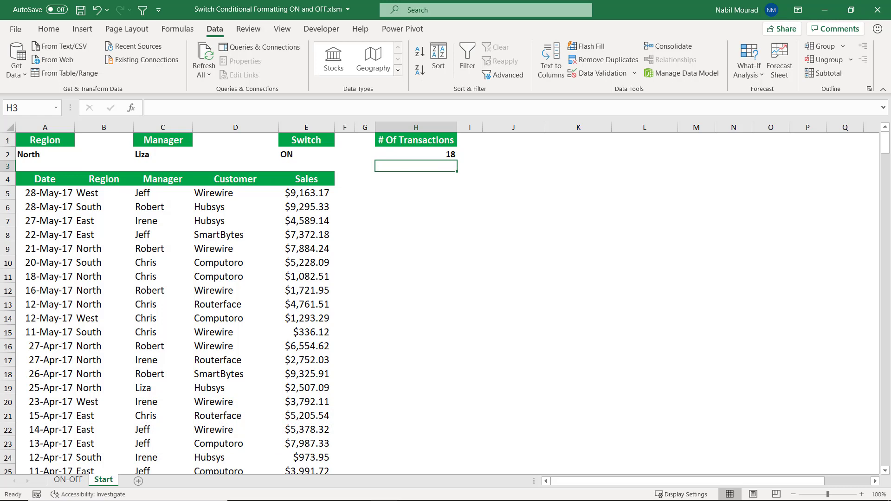
Freeze panes at A5 so header rows 1–4 stay visible while scrolling
{"action": "scroll", "coordinate": [85, 266], "scroll_direction": "down", "scroll_amount": 6}
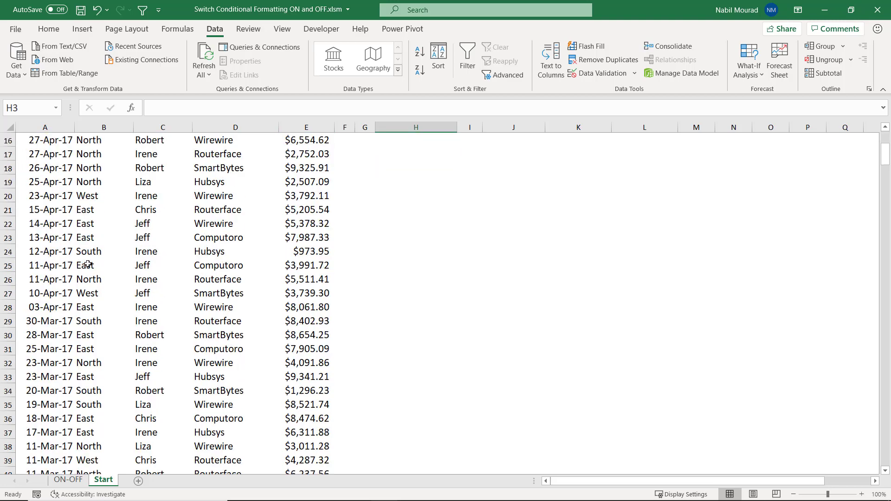
{"action": "scroll", "coordinate": [88, 263], "scroll_direction": "up", "scroll_amount": 6}
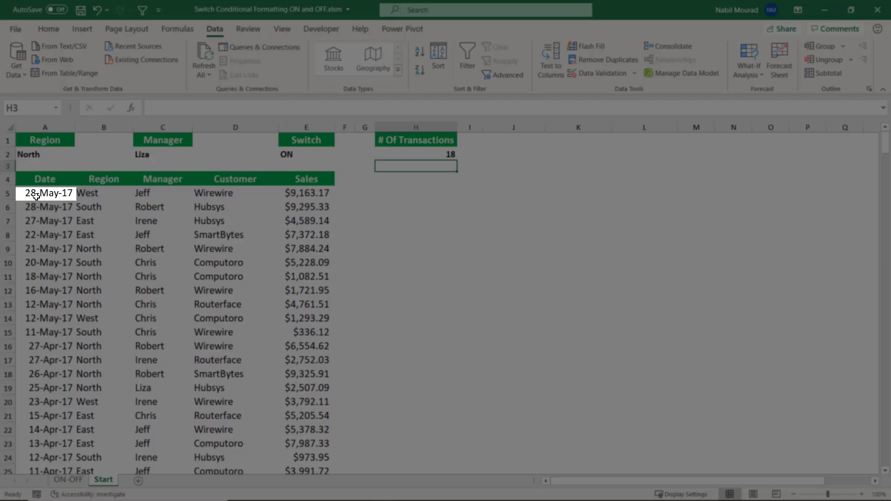
{"action": "left_click", "coordinate": [36, 196]}
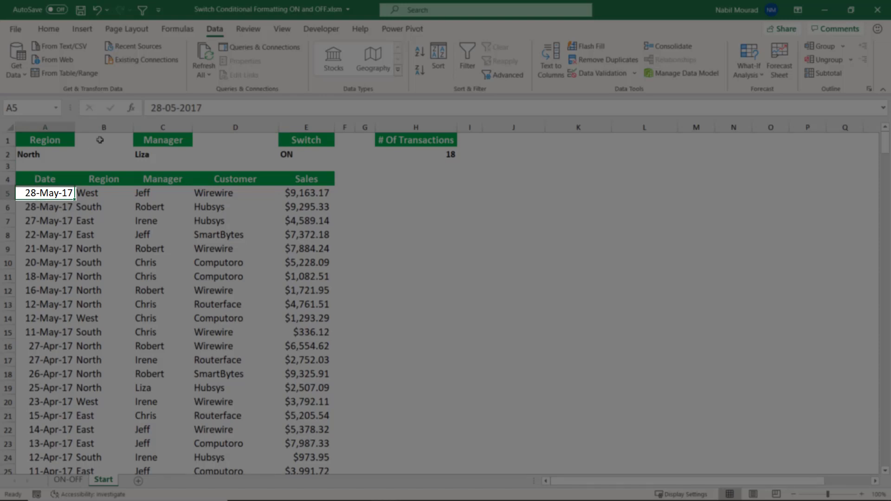
{"action": "left_click", "coordinate": [280, 29]}
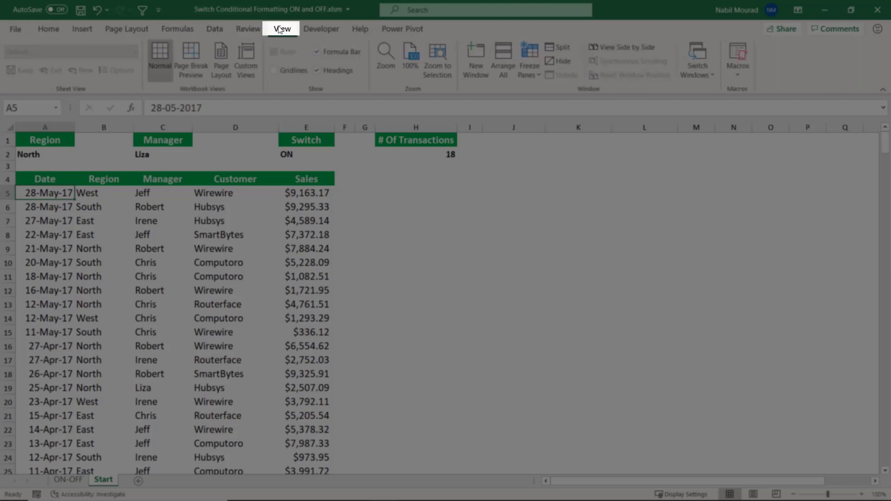
{"action": "left_click", "coordinate": [532, 76]}
{"action": "left_click", "coordinate": [570, 103]}
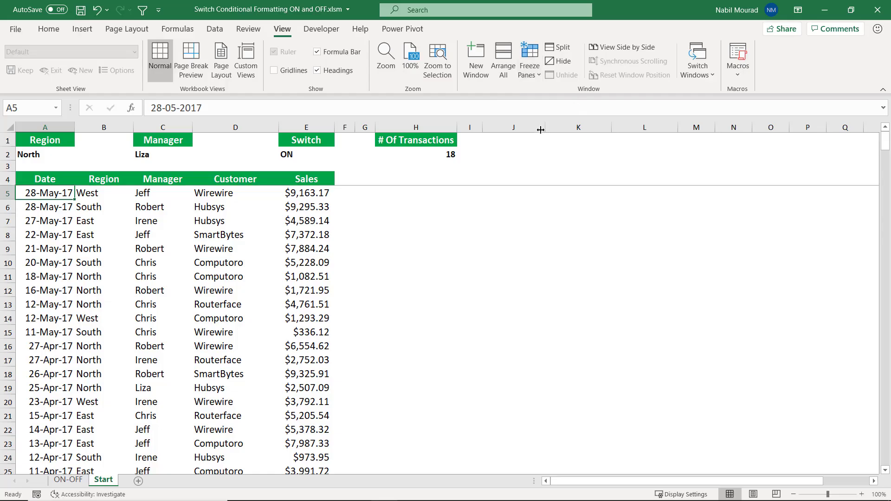
{"action": "scroll", "coordinate": [165, 232], "scroll_direction": "down", "scroll_amount": 15}
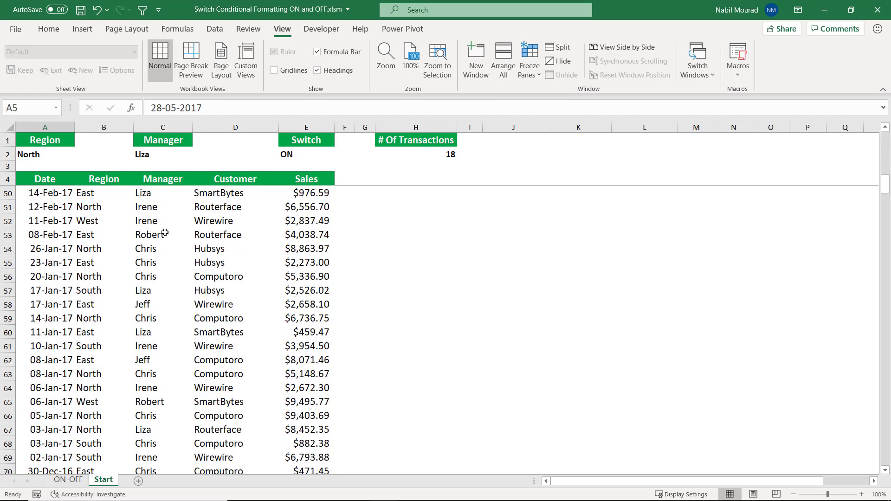
{"action": "scroll", "coordinate": [164, 233], "scroll_direction": "up", "scroll_amount": 15}
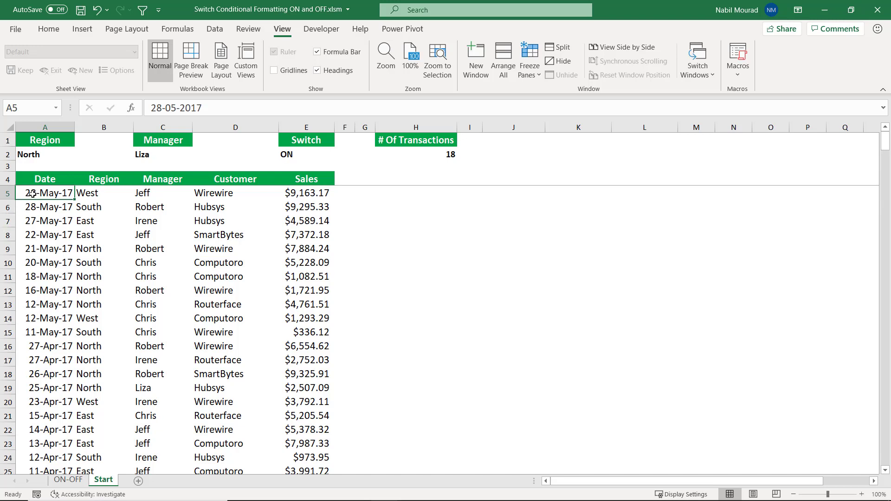
Select A5:E354 and start a New Rule under Conditional Formatting
{"action": "left_click_drag", "start_coordinate": [32, 193], "coordinate": [280, 192]}
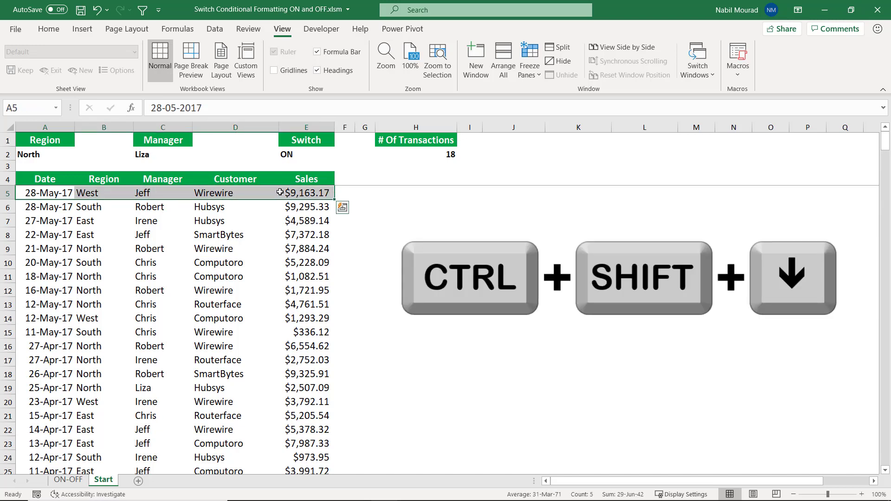
{"action": "key", "text": "ctrl+shift+Down"}
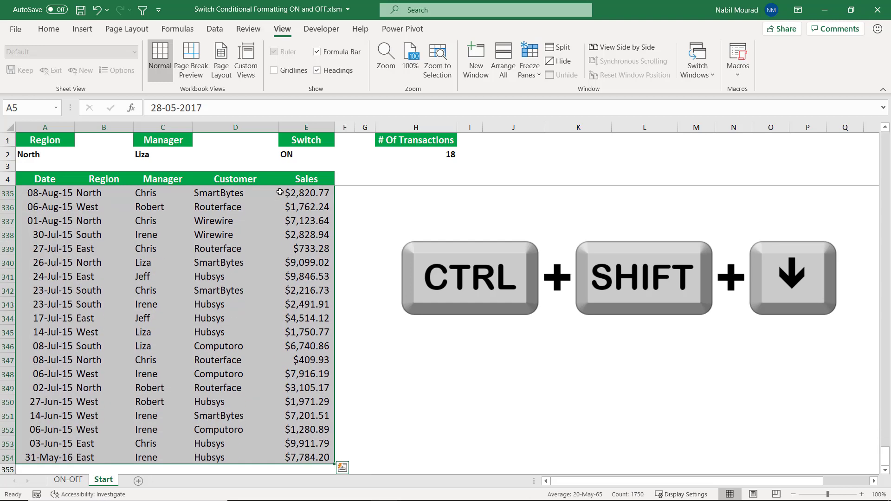
{"action": "key", "text": "ctrl+BackSpace"}
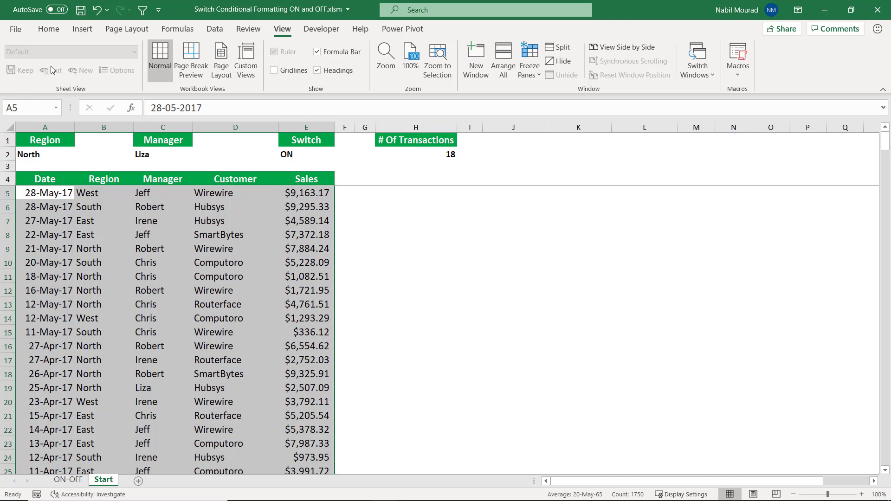
{"action": "left_click", "coordinate": [53, 30]}
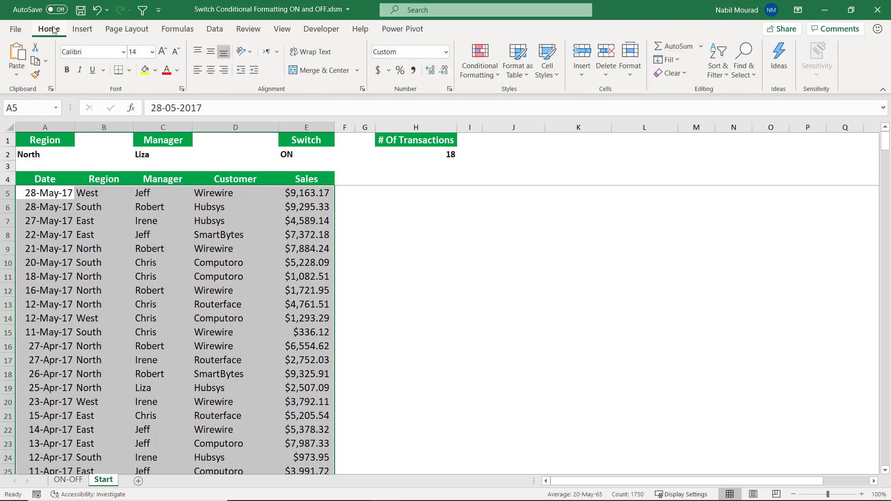
{"action": "left_click", "coordinate": [484, 83]}
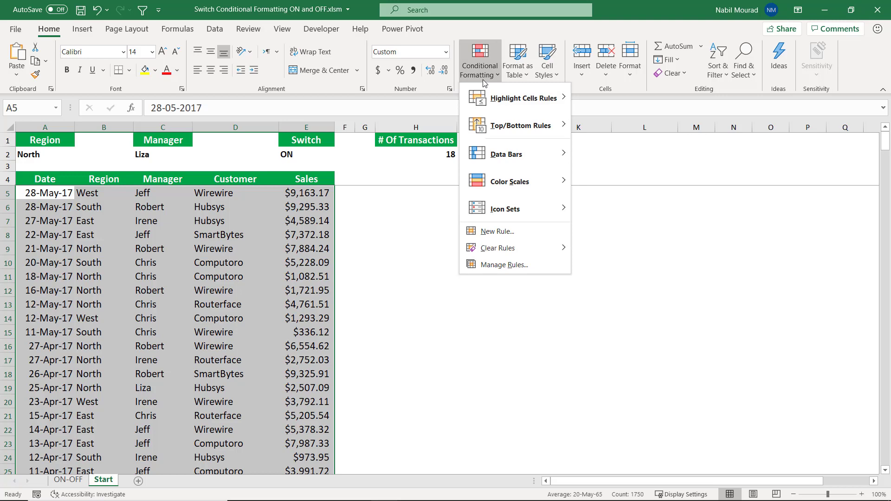
{"action": "left_click", "coordinate": [514, 239]}
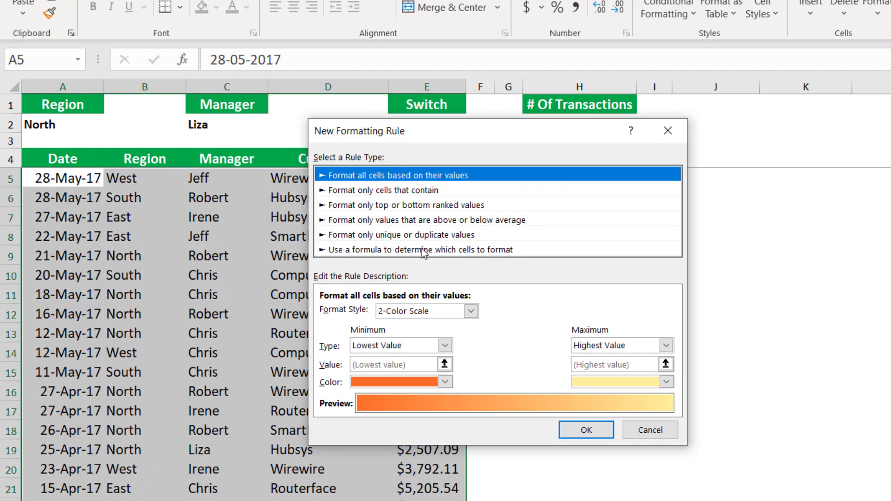
Choose 'Use a formula to determine which cells to format' and focus the formula box
{"action": "left_click", "coordinate": [422, 251]}
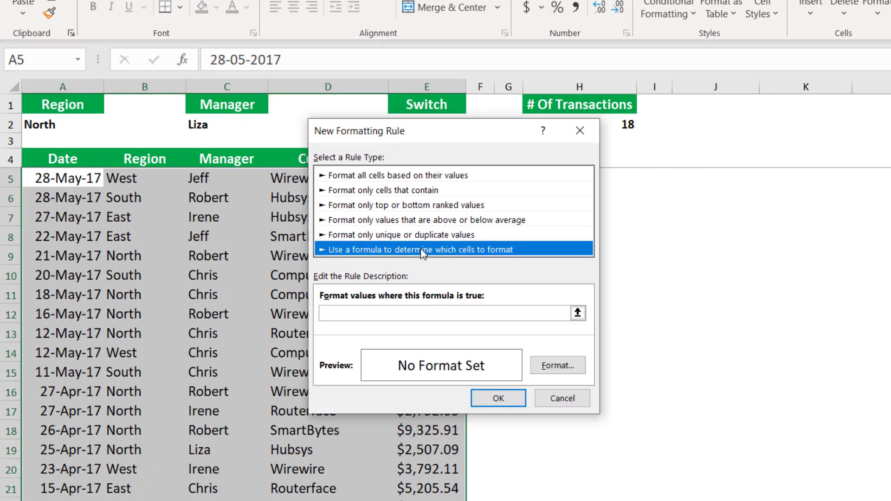
{"action": "left_click", "coordinate": [343, 319]}
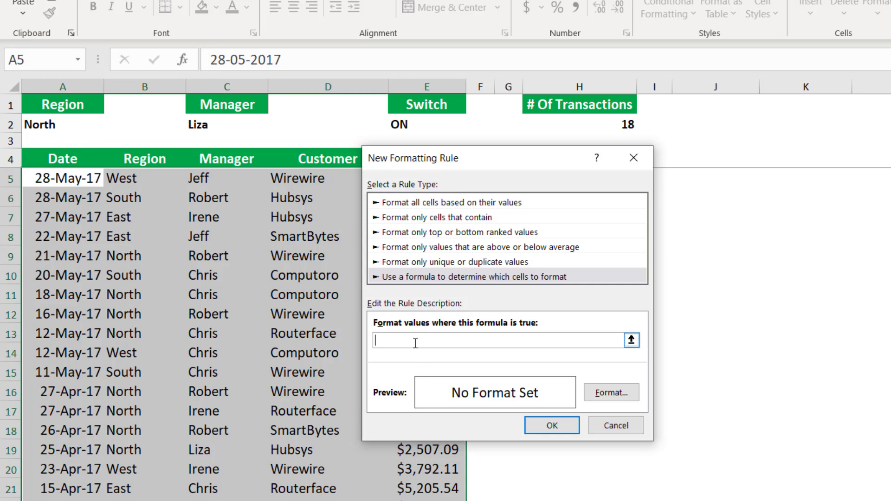
Enter =And($B5=$A$2,$C5=$C$2 in the rule formula box
{"action": "type", "text": "="}
{"action": "type", "text": "And("}
{"action": "left_click", "coordinate": [123, 178]}
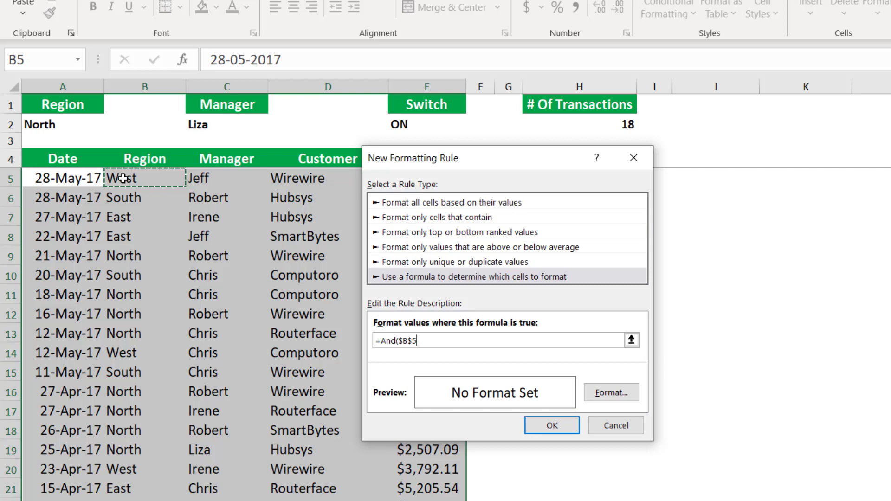
{"action": "key", "text": "F4"}
{"action": "key", "text": "F4"}
{"action": "type", "text": "="}
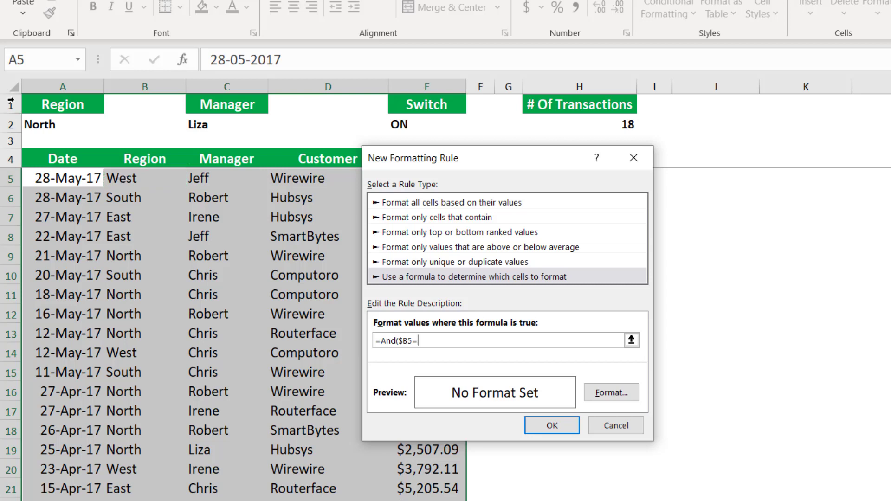
{"action": "left_click", "coordinate": [43, 124]}
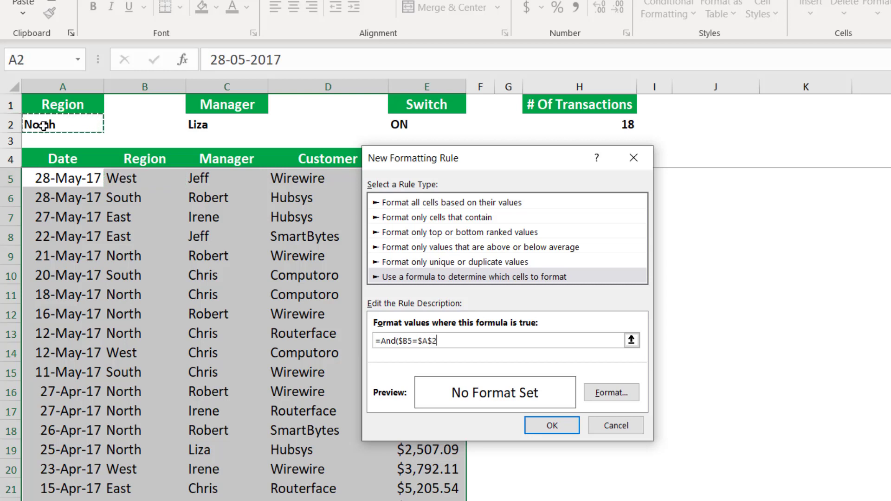
{"action": "type", "text": ","}
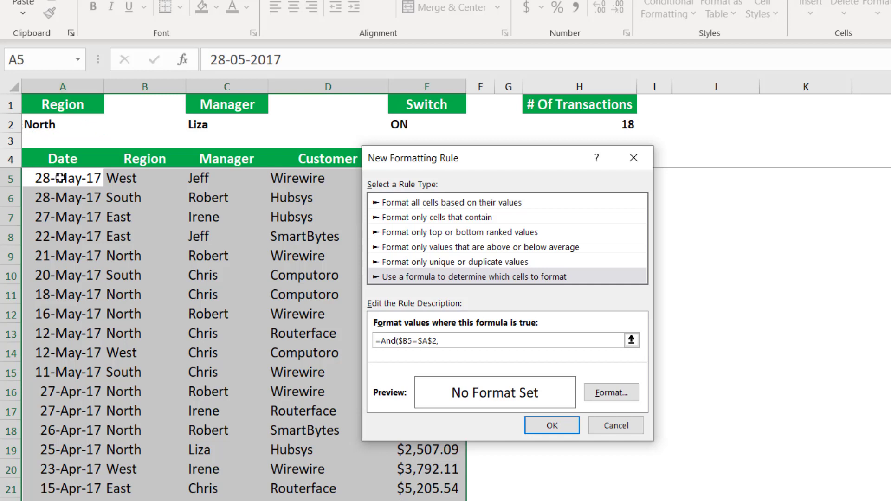
{"action": "left_click", "coordinate": [202, 177]}
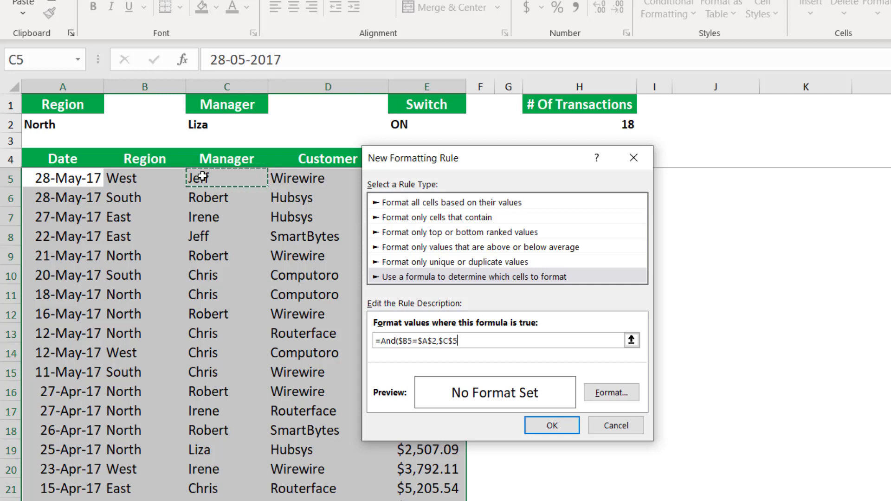
{"action": "key", "text": "F4"}
{"action": "key", "text": "F4"}
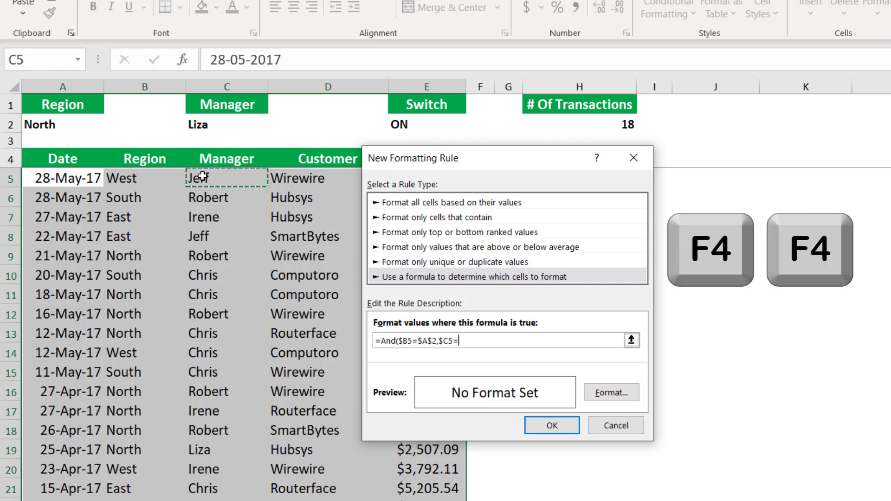
{"action": "type", "text": "="}
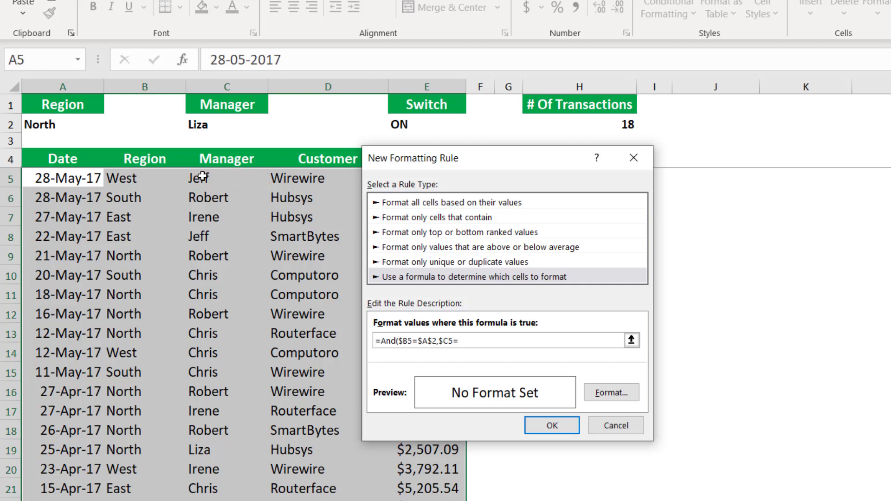
{"action": "left_click", "coordinate": [200, 124]}
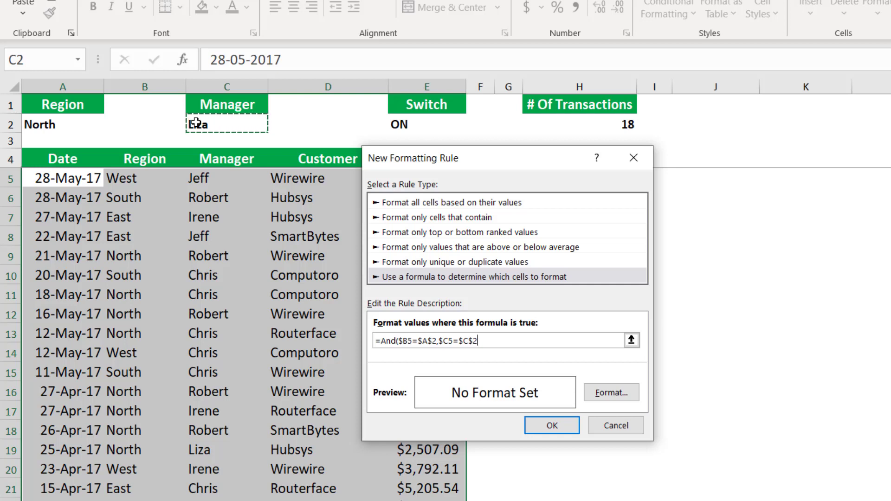
Append the switch condition $E$2="ON" and close the AND formula
{"action": "type", "text": ","}
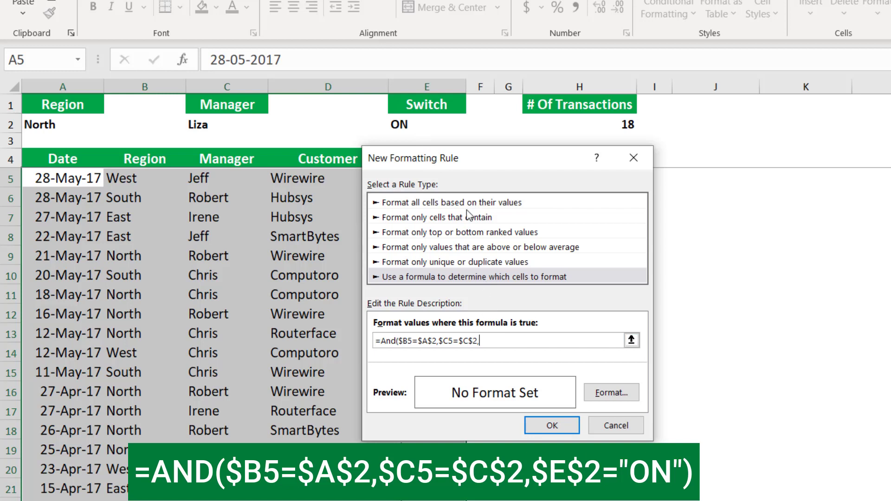
{"action": "left_click", "coordinate": [431, 124]}
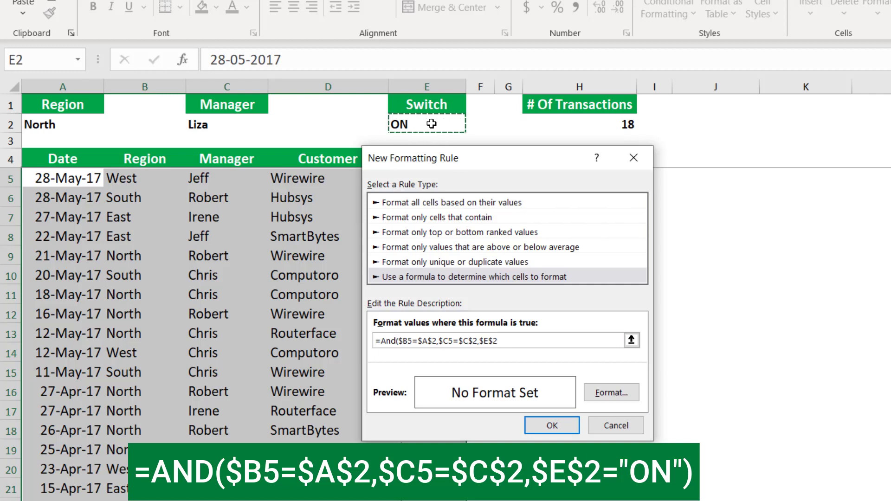
{"action": "type", "text": "=\"ON\""}
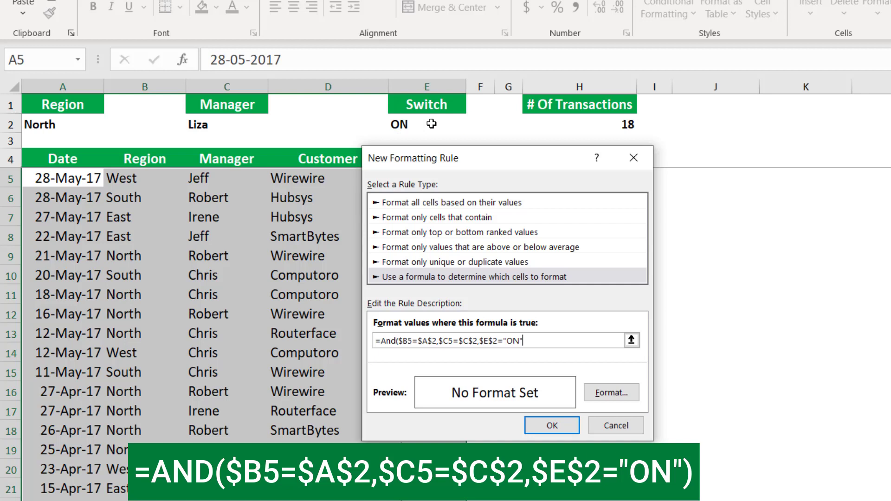
{"action": "type", "text": ")"}
Set the rule's format to an orange fill and confirm Format Cells
{"action": "left_click", "coordinate": [623, 392]}
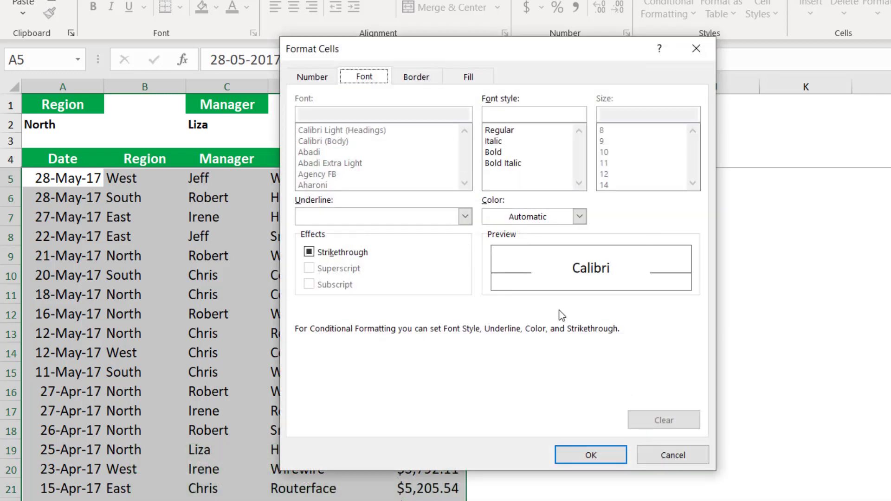
{"action": "left_click", "coordinate": [469, 77]}
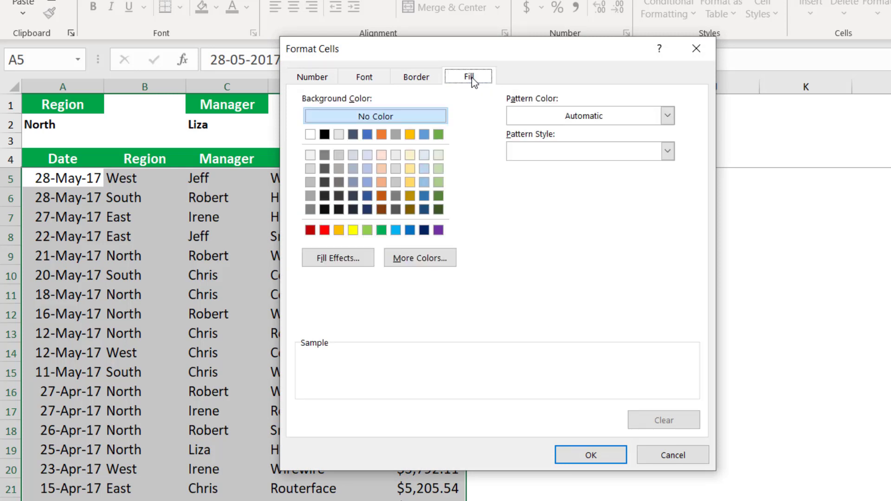
{"action": "left_click", "coordinate": [340, 230]}
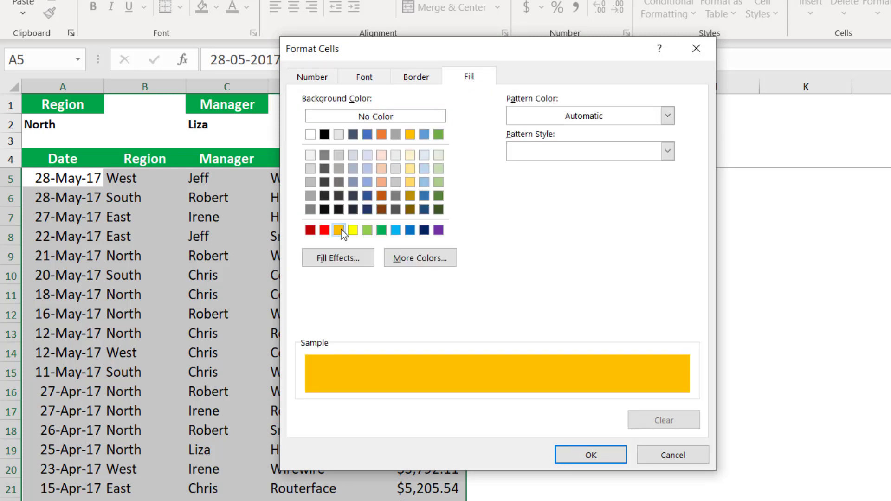
{"action": "left_click", "coordinate": [591, 456]}
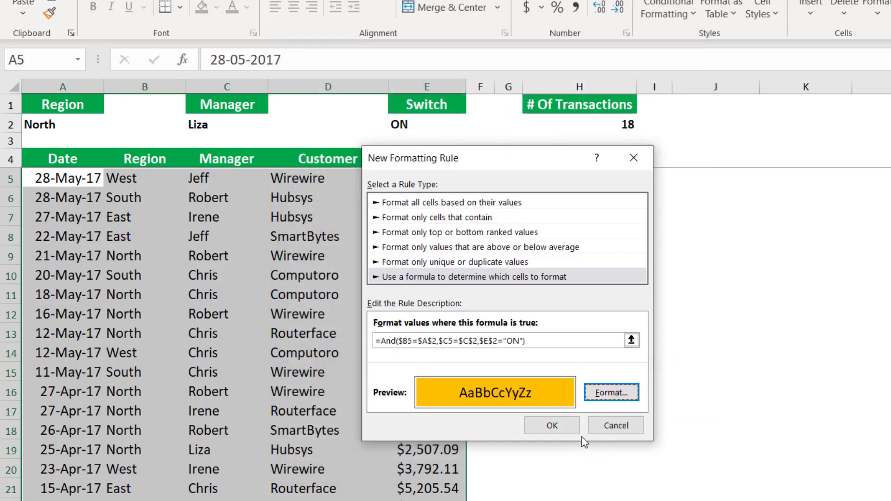
Apply the orange highlight rule and deselect to view the highlighted rows
{"action": "left_click", "coordinate": [564, 420]}
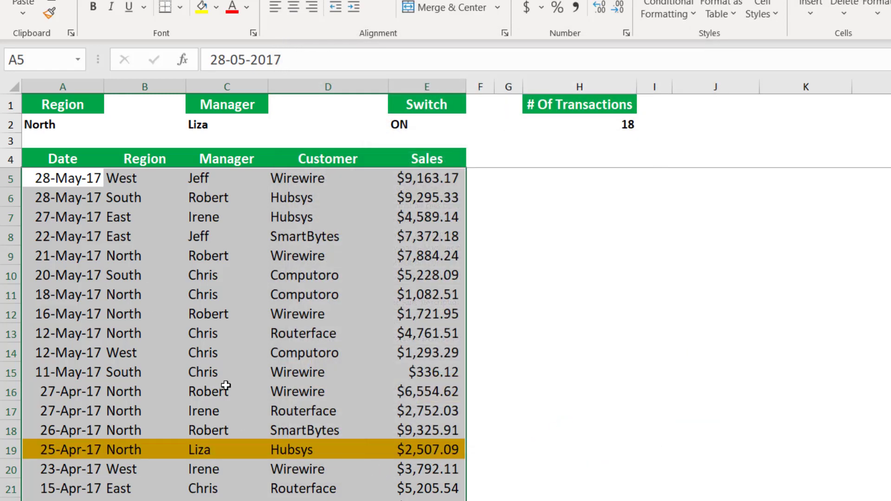
{"action": "left_click", "coordinate": [410, 353]}
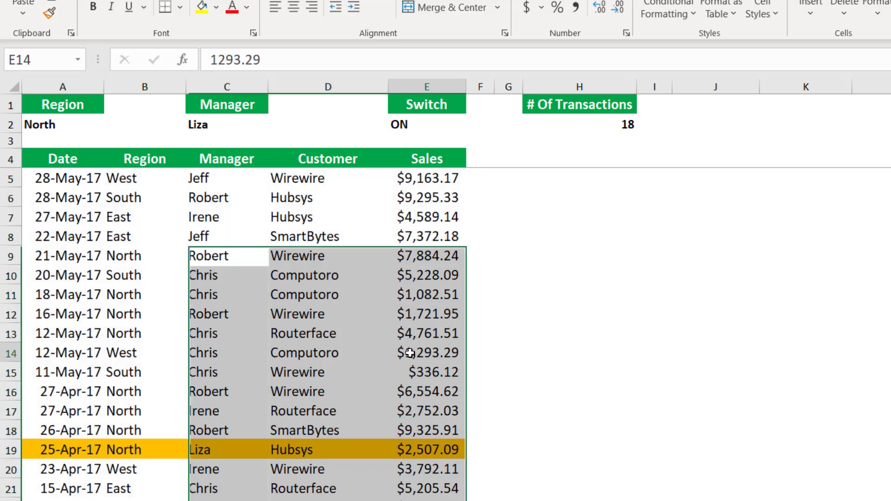
{"action": "scroll", "coordinate": [201, 303], "scroll_direction": "down", "scroll_amount": 8}
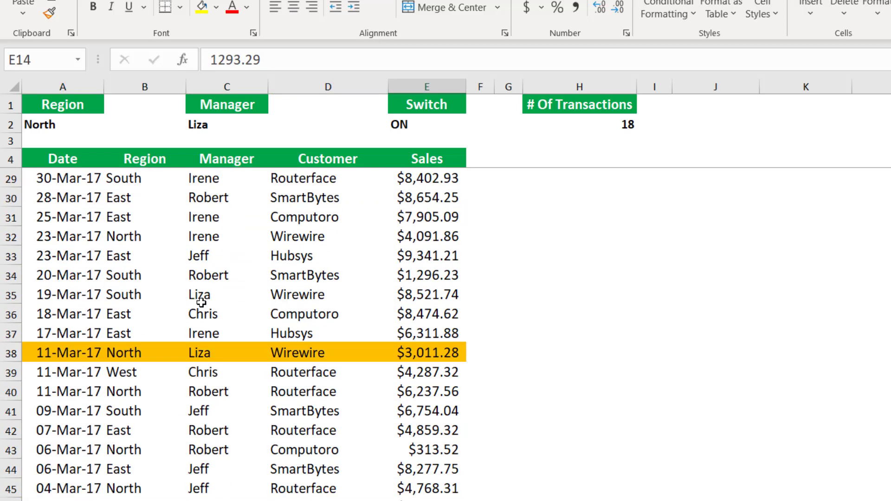
{"action": "scroll", "coordinate": [201, 303], "scroll_direction": "up", "scroll_amount": 8}
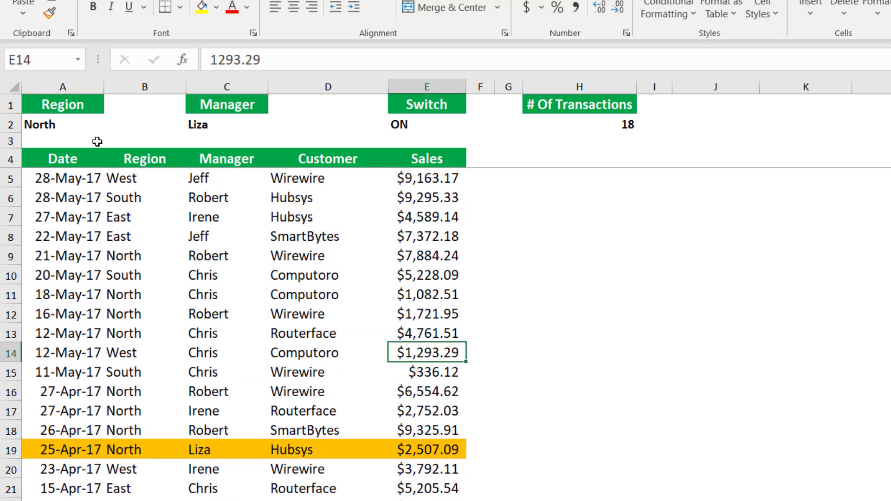
Change the manager choice in C2 to Robert
{"action": "left_click", "coordinate": [203, 125]}
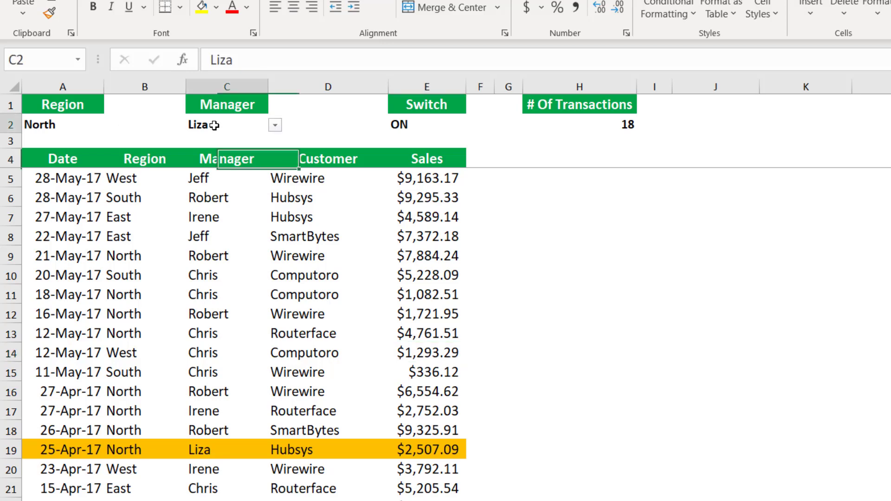
{"action": "left_click", "coordinate": [275, 125]}
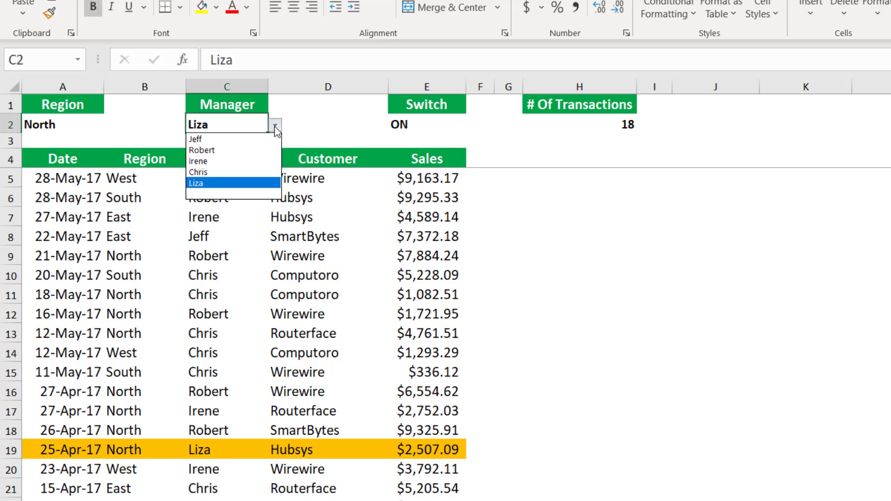
{"action": "left_click", "coordinate": [235, 147]}
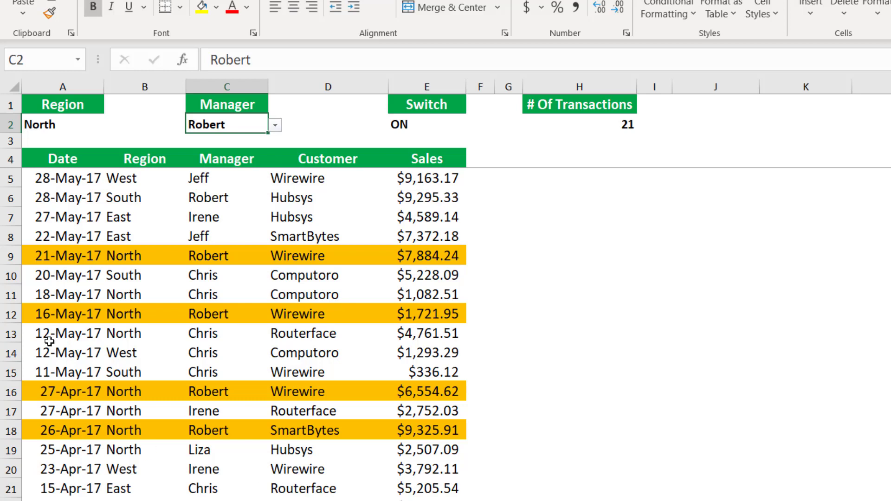
Choose OFF from the E2 drop list, clearing the orange highlights on Robert's North rows
{"action": "left_click", "coordinate": [429, 124]}
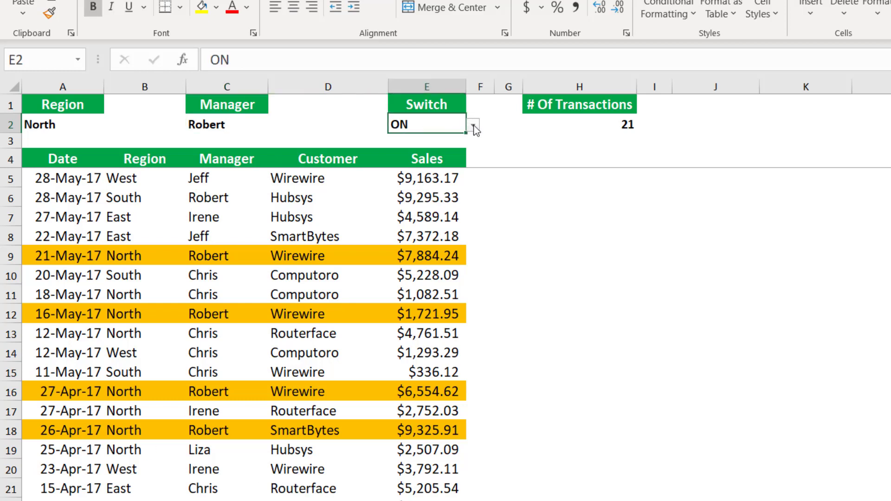
{"action": "left_click", "coordinate": [473, 126]}
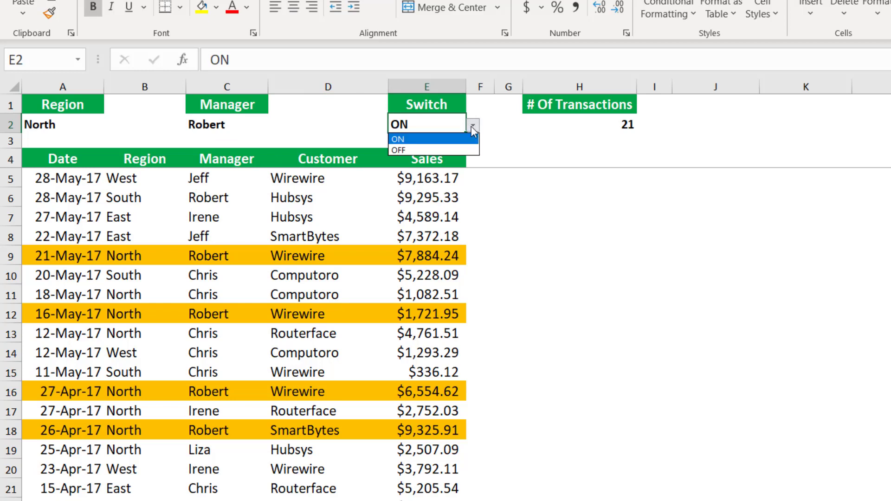
{"action": "left_click", "coordinate": [419, 149]}
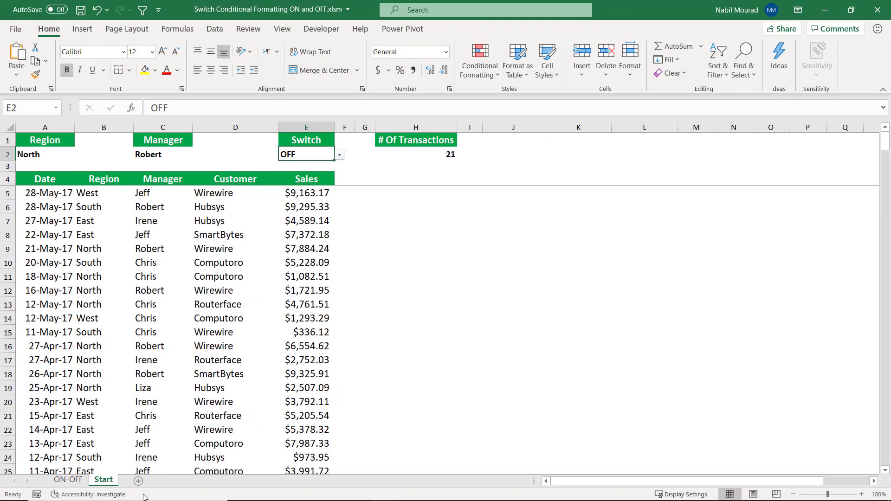
On the ON-OFF sheet, choose OFF in E2 so the toggle turns red and highlights clear
{"action": "left_click", "coordinate": [68, 479]}
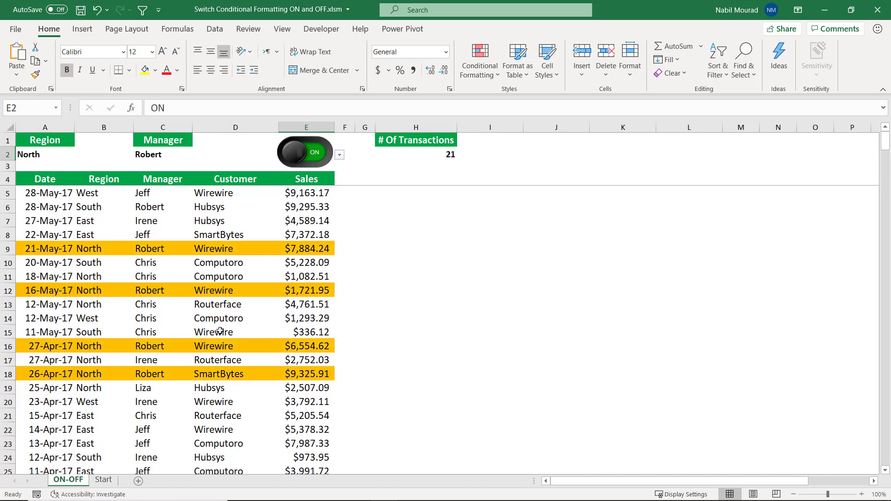
{"action": "left_click", "coordinate": [340, 156]}
{"action": "left_click", "coordinate": [314, 169]}
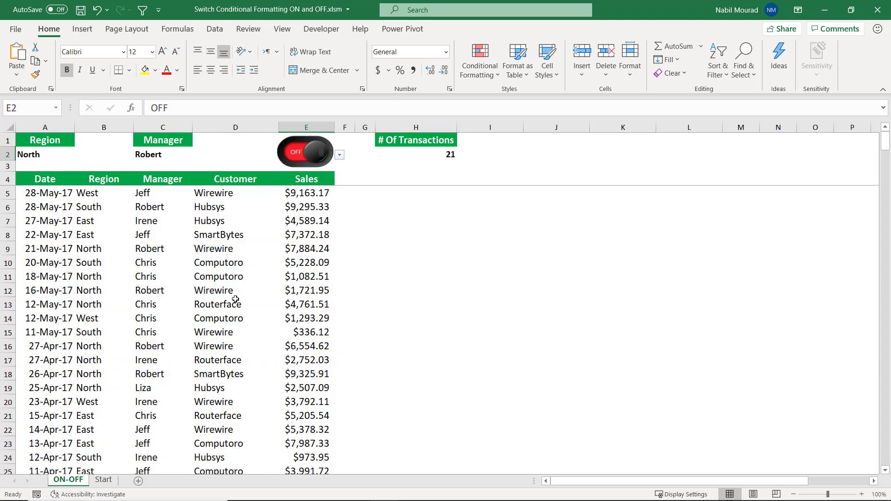